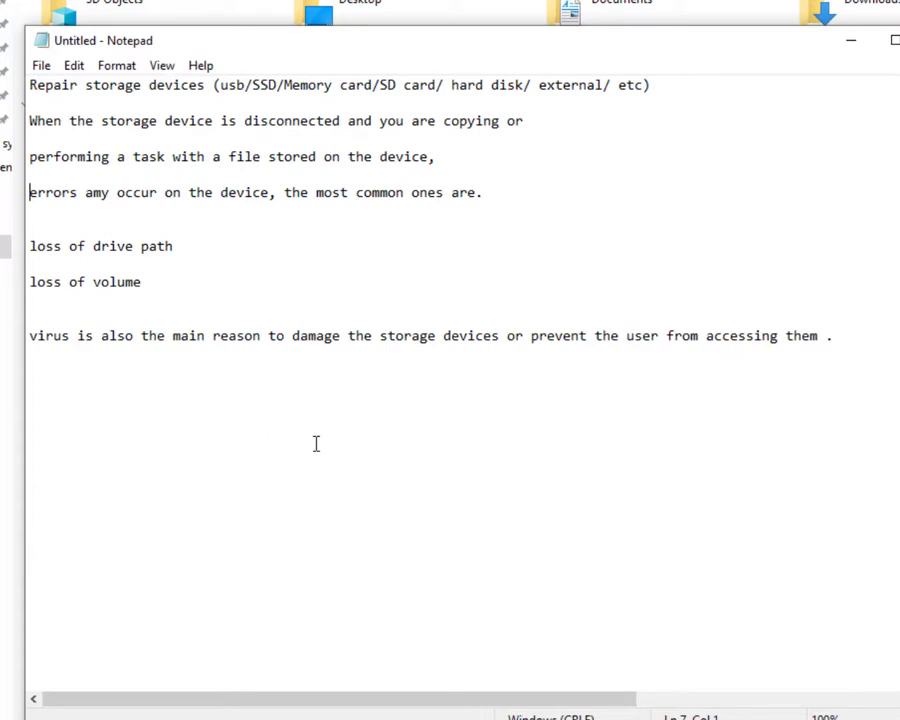
- Highlight the notes' heading on repairing storage devices, then the task and possible-errors lines
drag(30, 86, 270, 99)
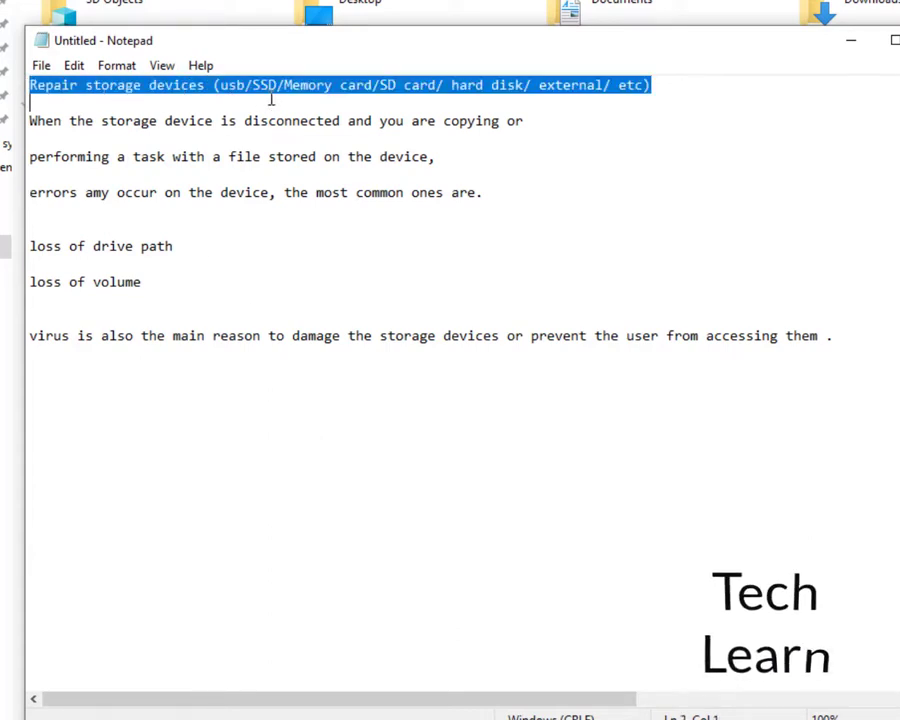
drag(30, 121, 528, 121)
click(505, 139)
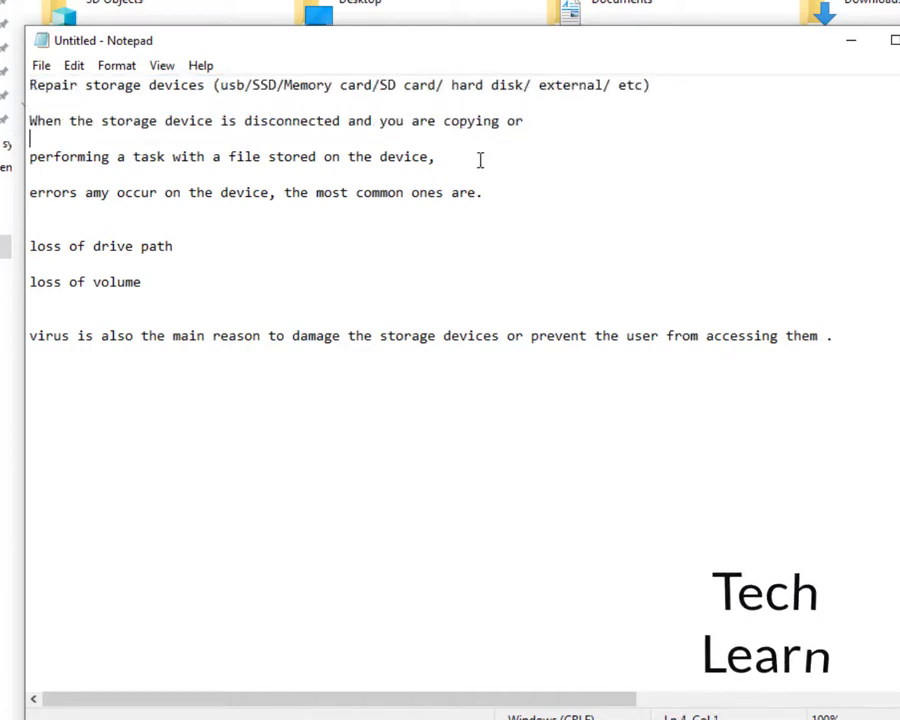
drag(37, 157, 422, 158)
click(209, 251)
drag(27, 192, 475, 189)
click(406, 230)
- Highlight the loss of drive path, loss of volume and virus lines, then add blank lines below
click(226, 246)
drag(226, 246, 32, 244)
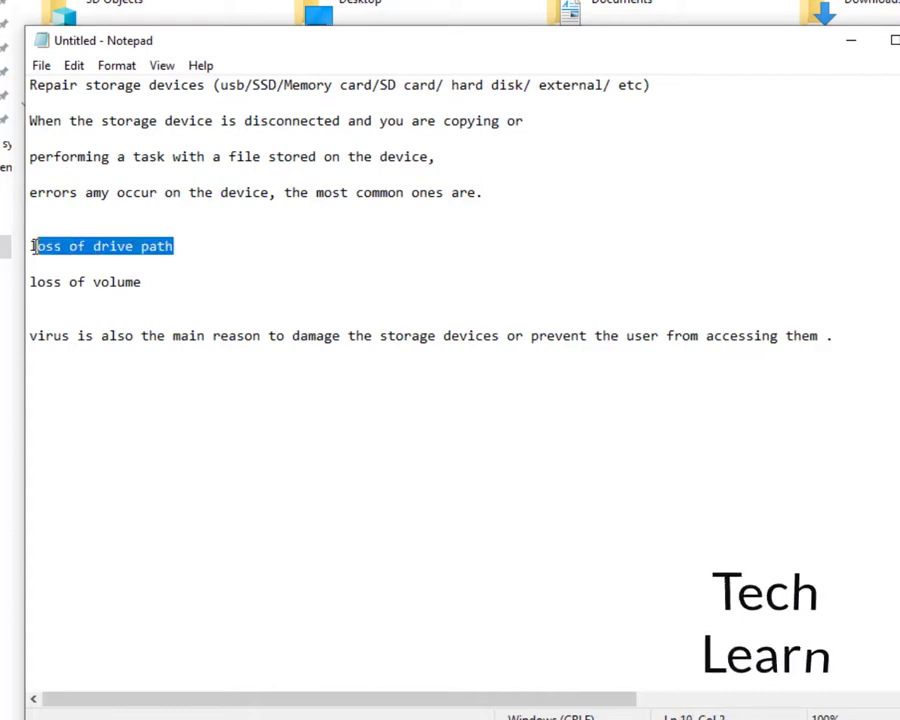
click(162, 280)
drag(162, 280, 30, 290)
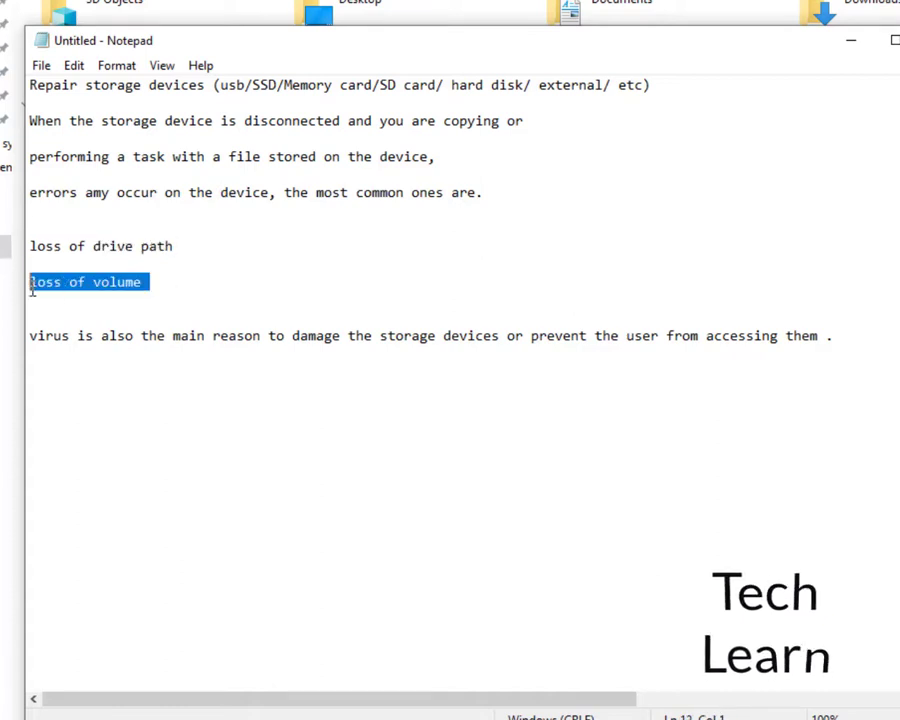
click(164, 296)
drag(30, 336, 834, 336)
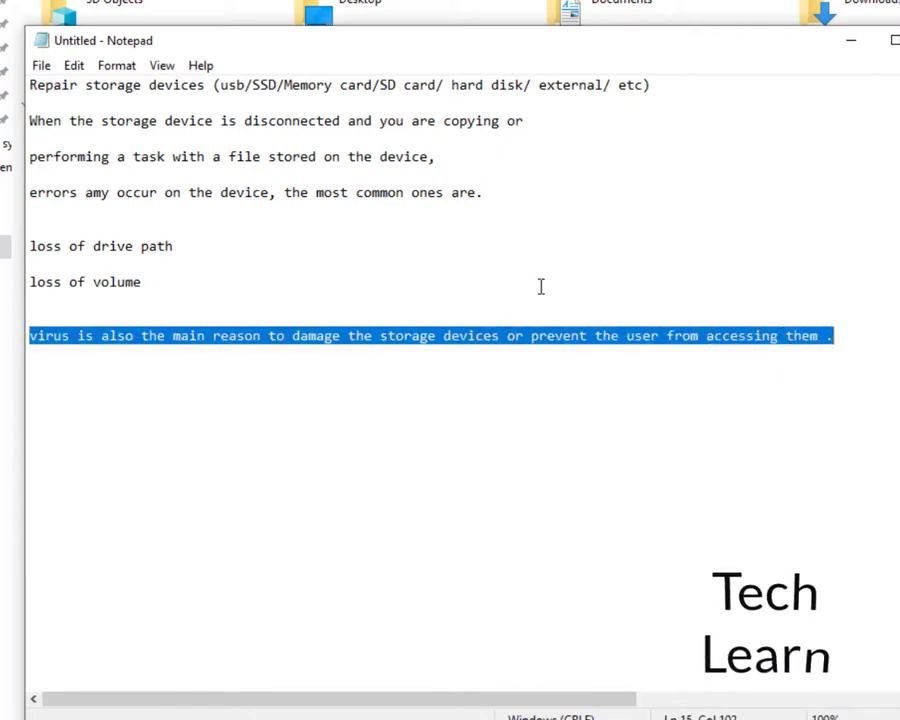
click(204, 256)
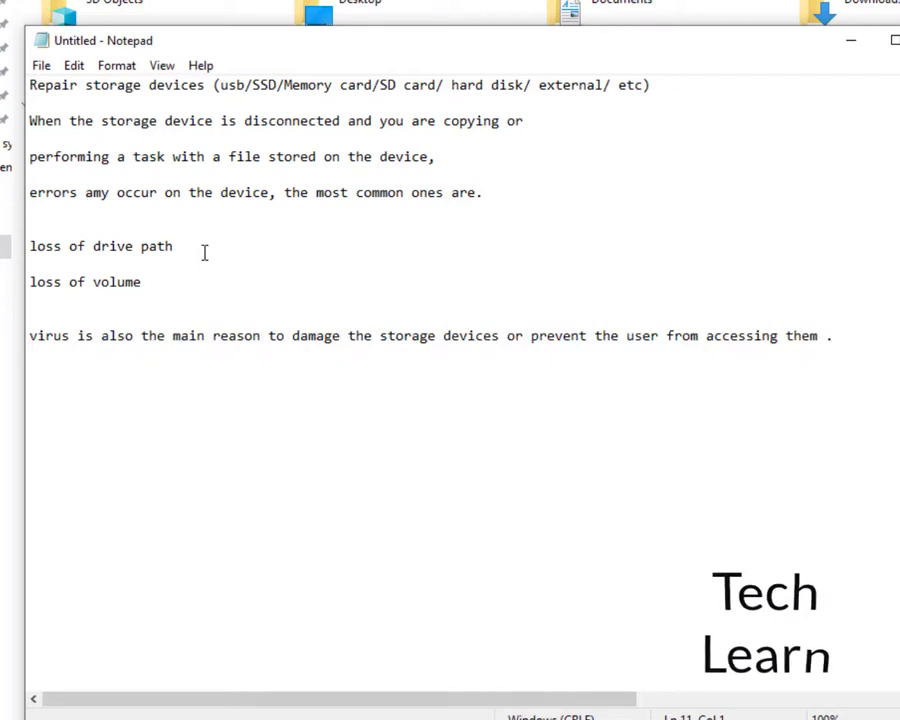
click(868, 337)
key(Return)
key(Return)
key(Return)
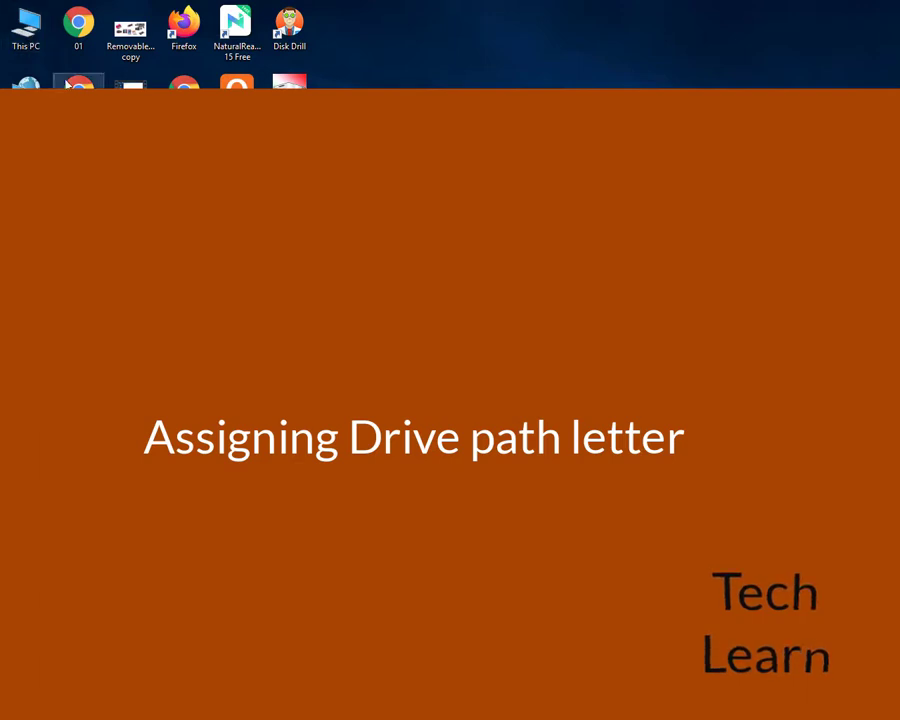
- Open This PC from the desktop icon's context menu to view the drives
right_click(31, 41)
click(78, 50)
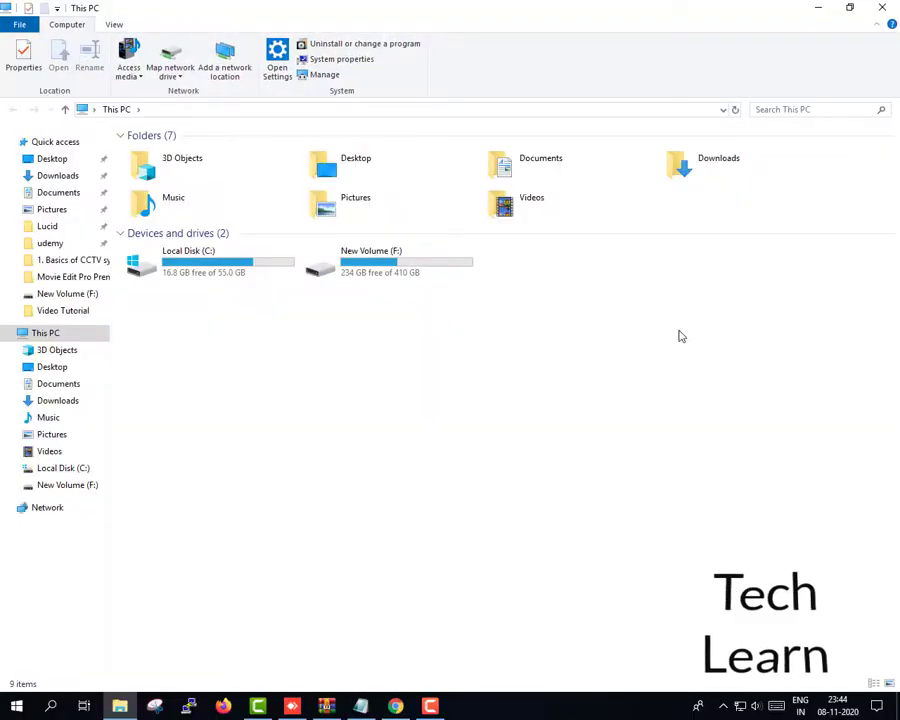
drag(734, 277, 560, 414)
drag(864, 261, 504, 426)
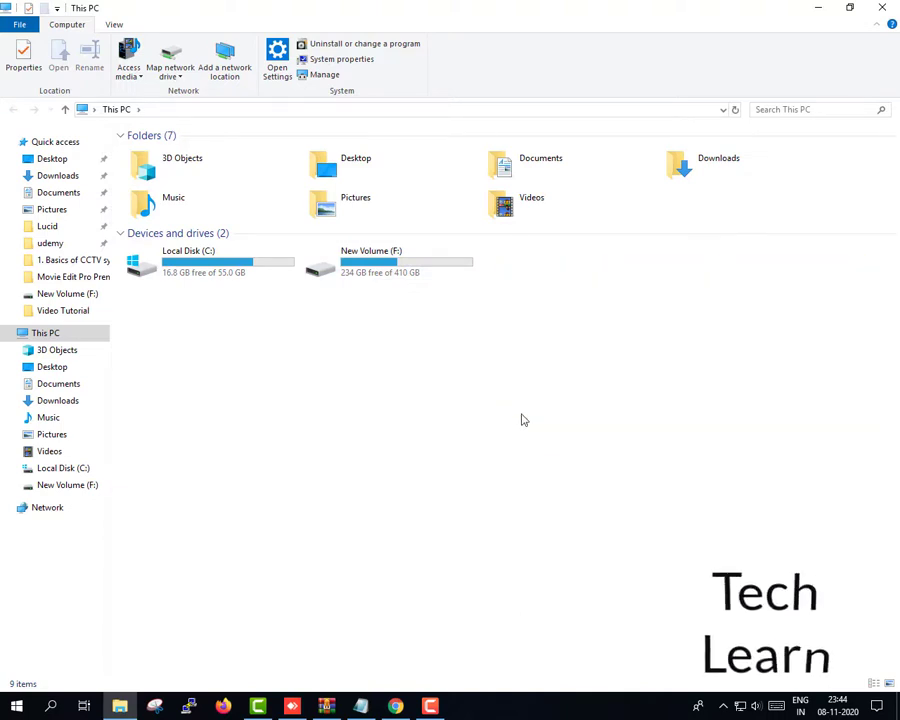
- Run Computer Management as administrator from the Start menu's Windows Administrative Tools folder
drag(853, 250, 528, 392)
drag(840, 263, 516, 418)
drag(797, 272, 510, 512)
click(18, 706)
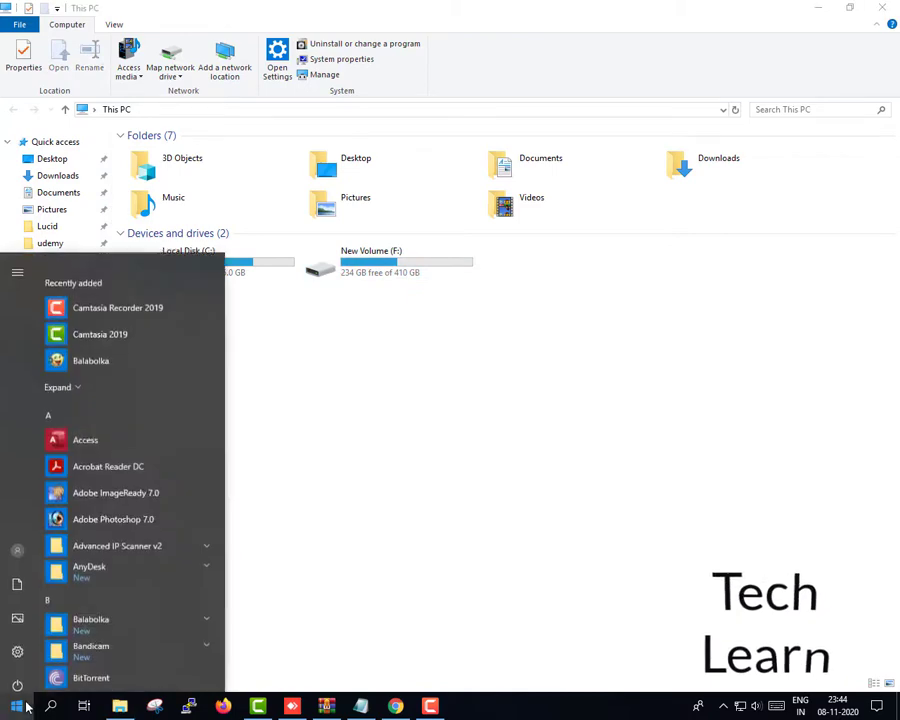
scroll(147, 470, down, 10)
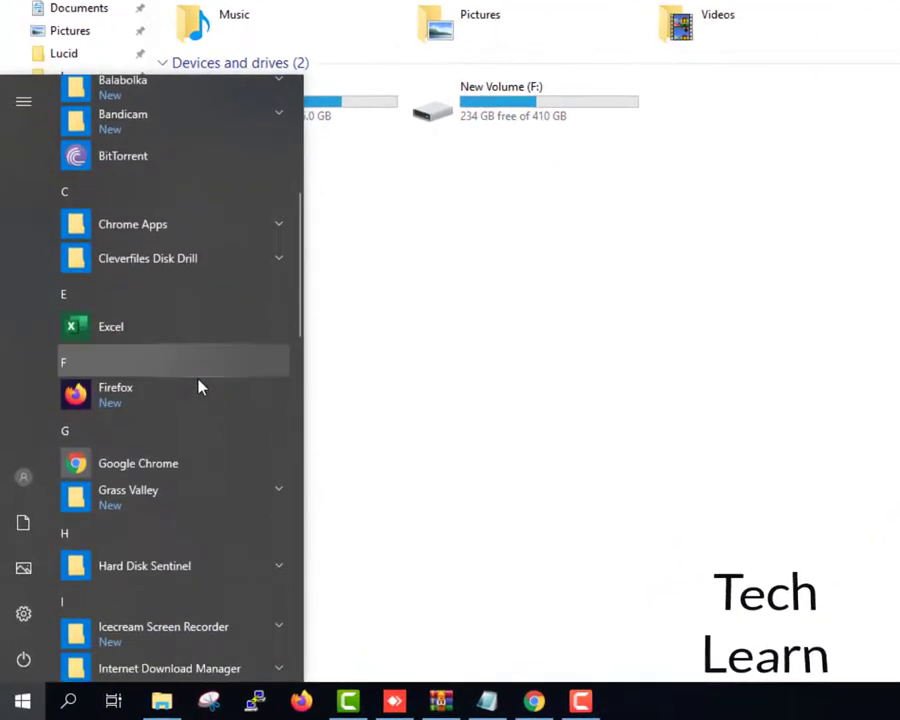
scroll(198, 387, down, 5)
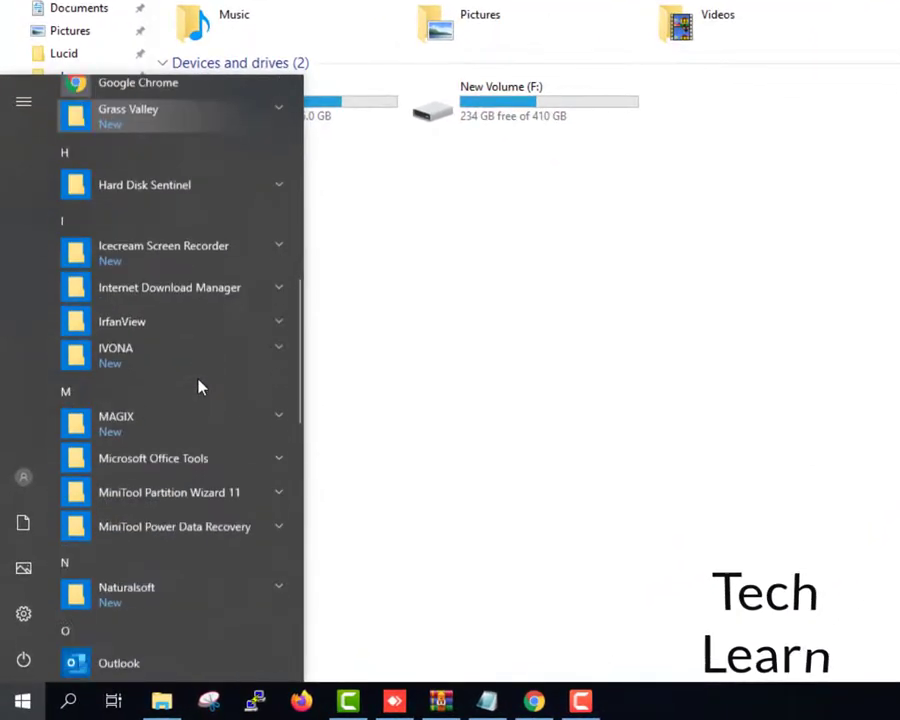
scroll(198, 387, down, 8)
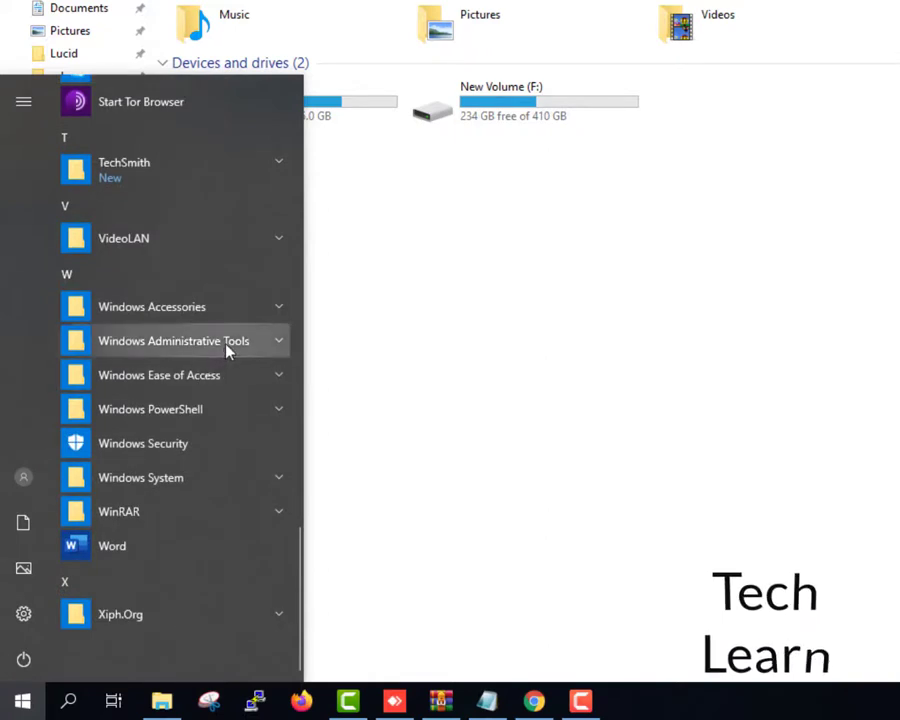
click(227, 345)
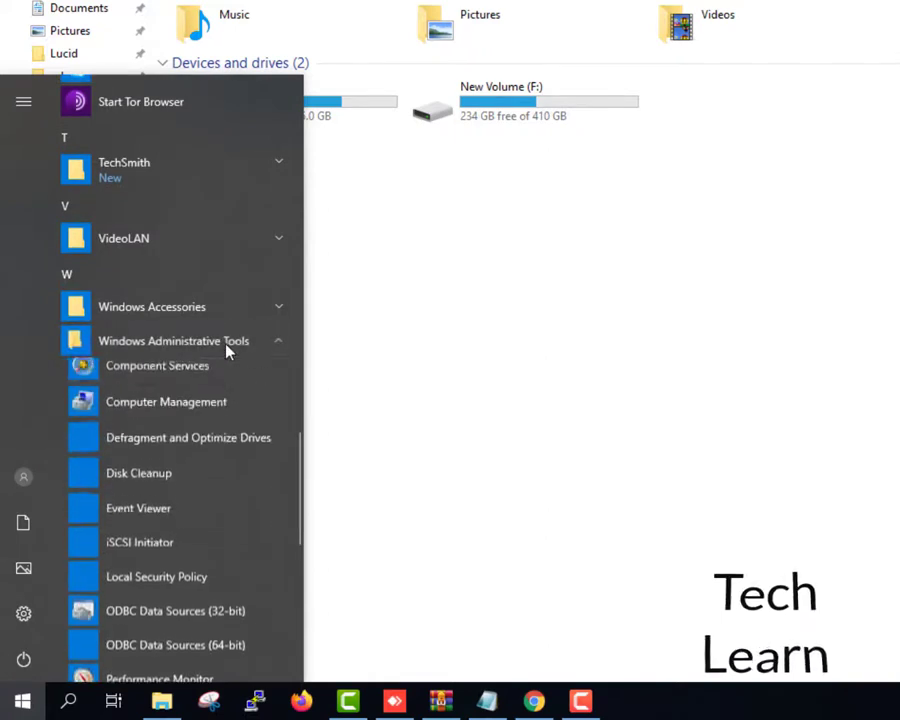
right_click(223, 413)
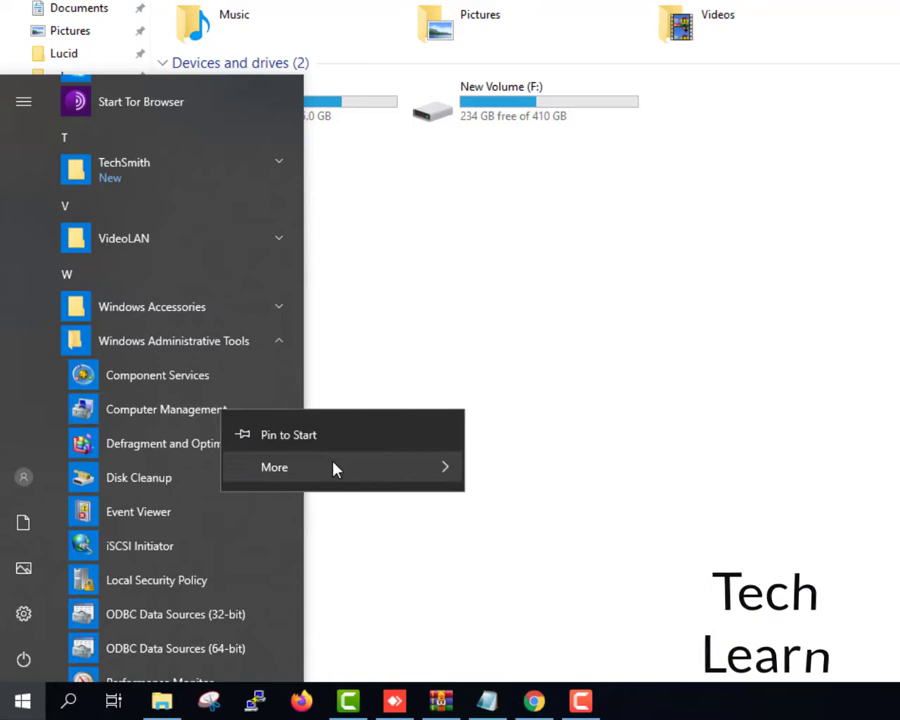
mouse_move(332, 466)
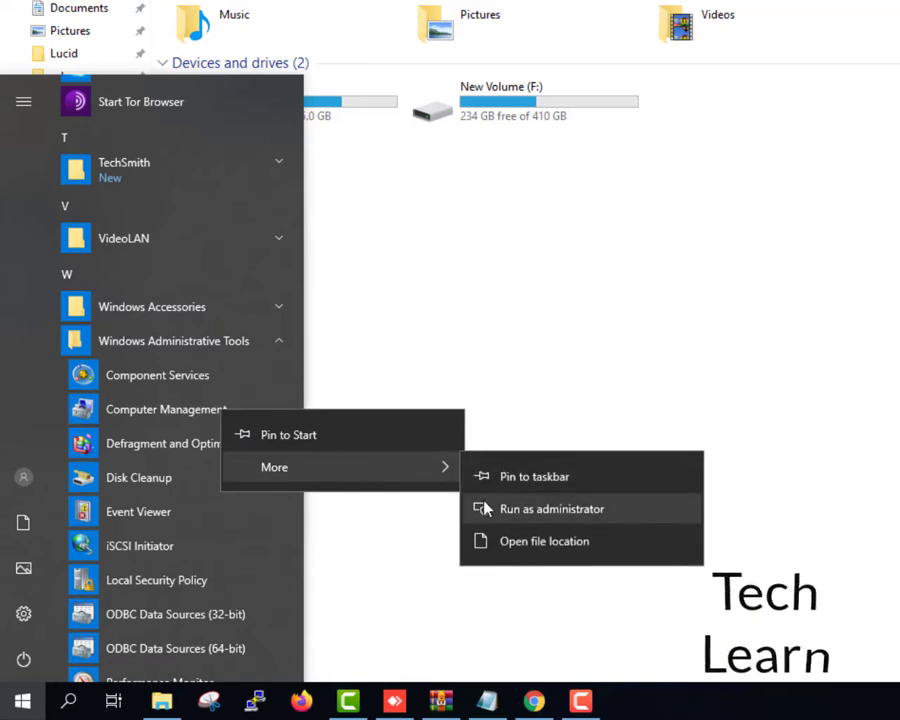
click(485, 509)
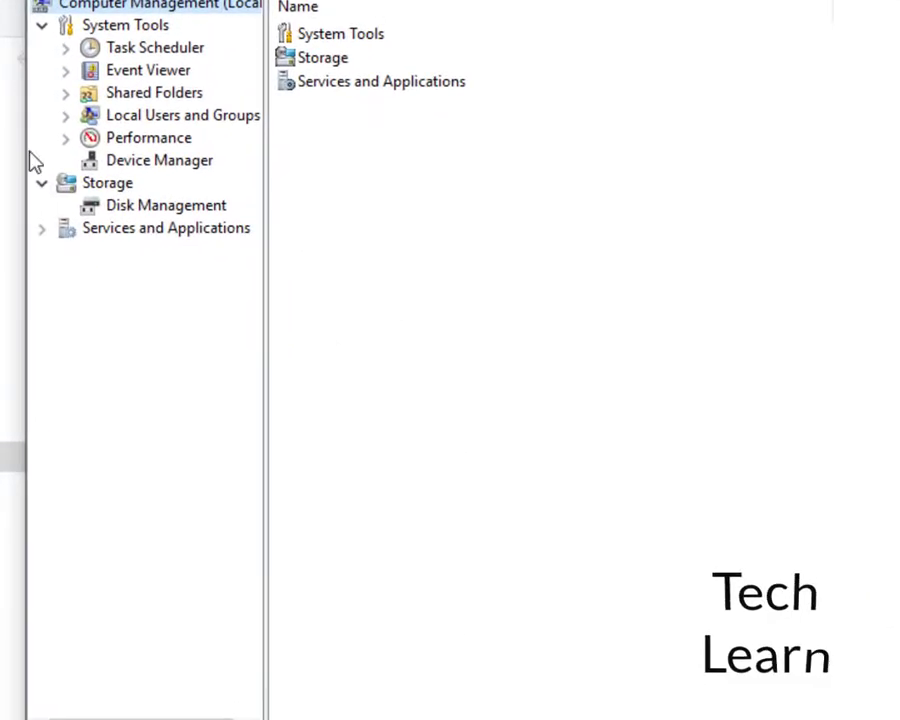
- Expand Storage, open Disk Management, and select the SD card partition on Disk 1
click(108, 184)
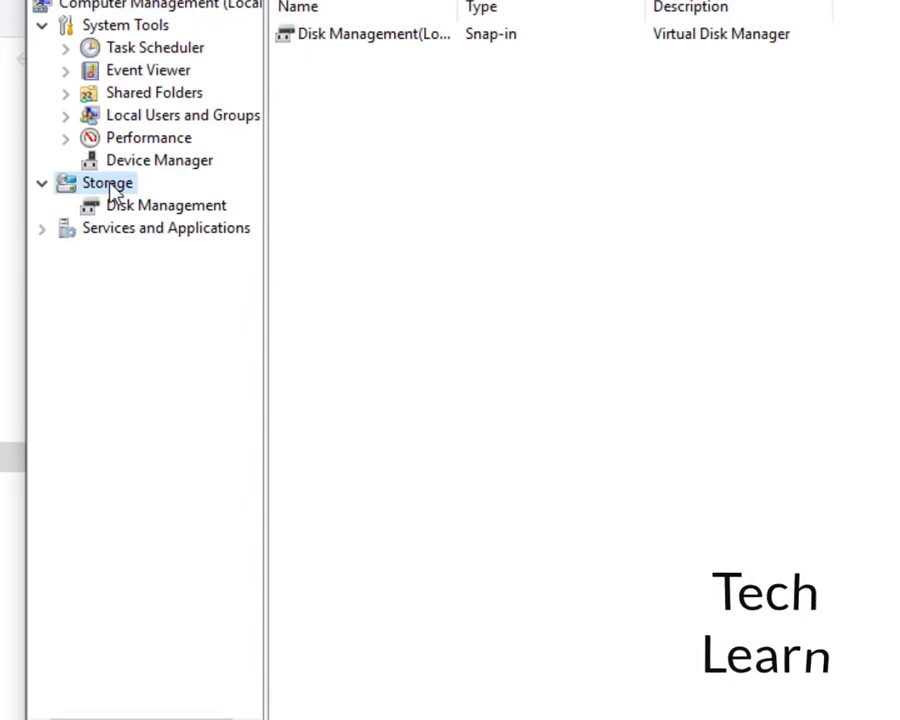
click(150, 207)
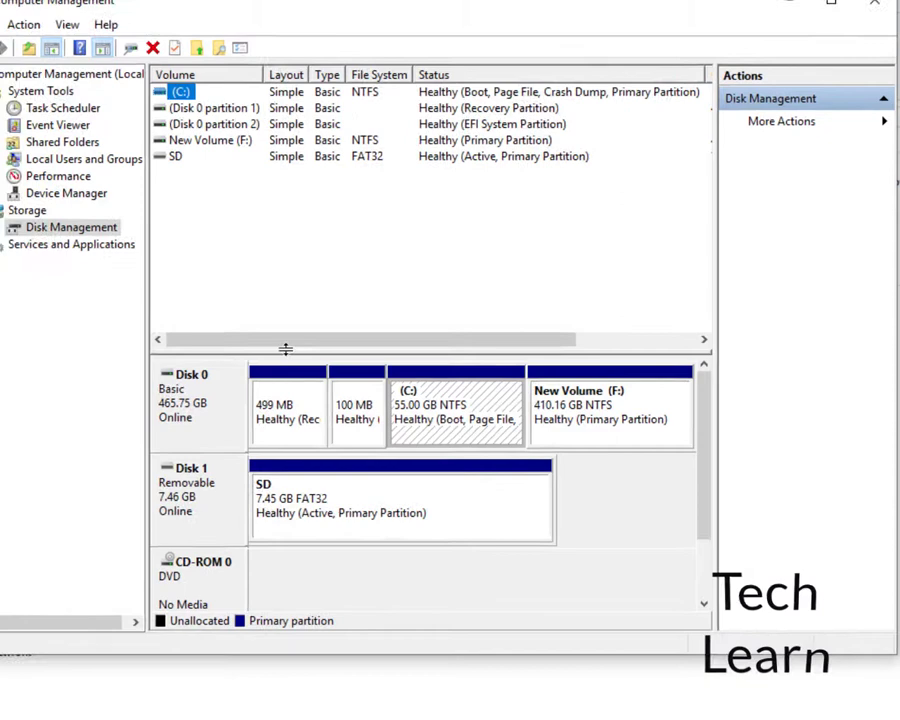
click(352, 510)
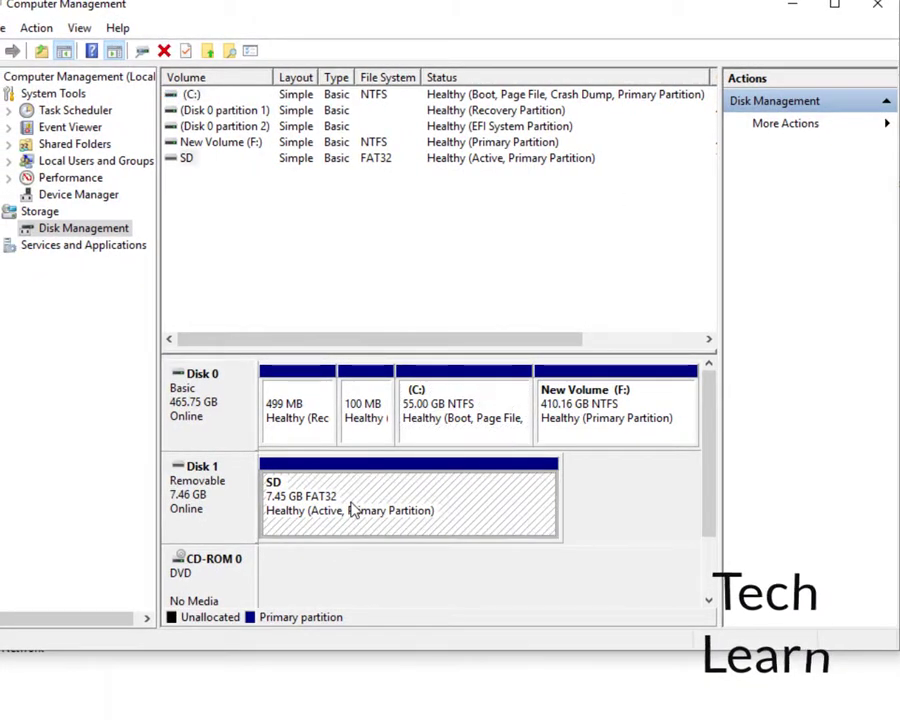
- Add drive letter D to the SD partition through Change Drive Letter and Paths
right_click(349, 489)
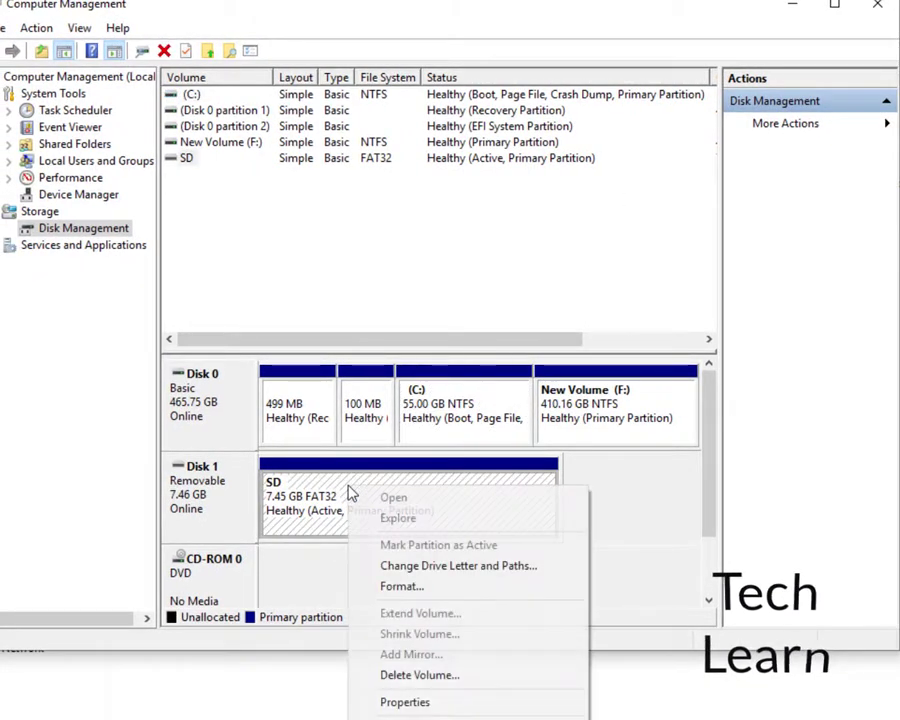
click(505, 567)
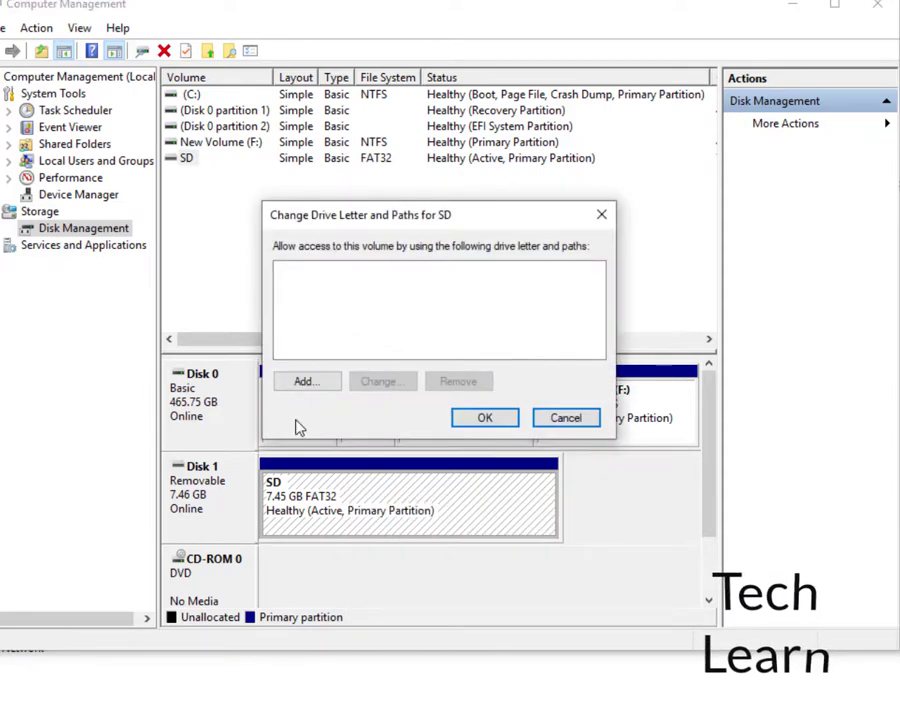
click(324, 381)
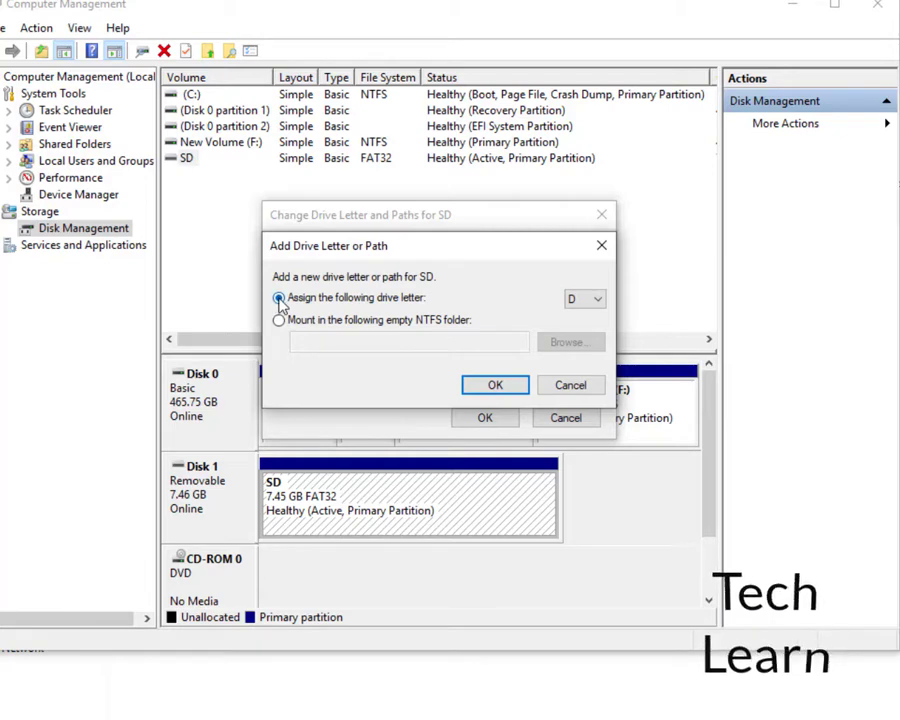
click(492, 389)
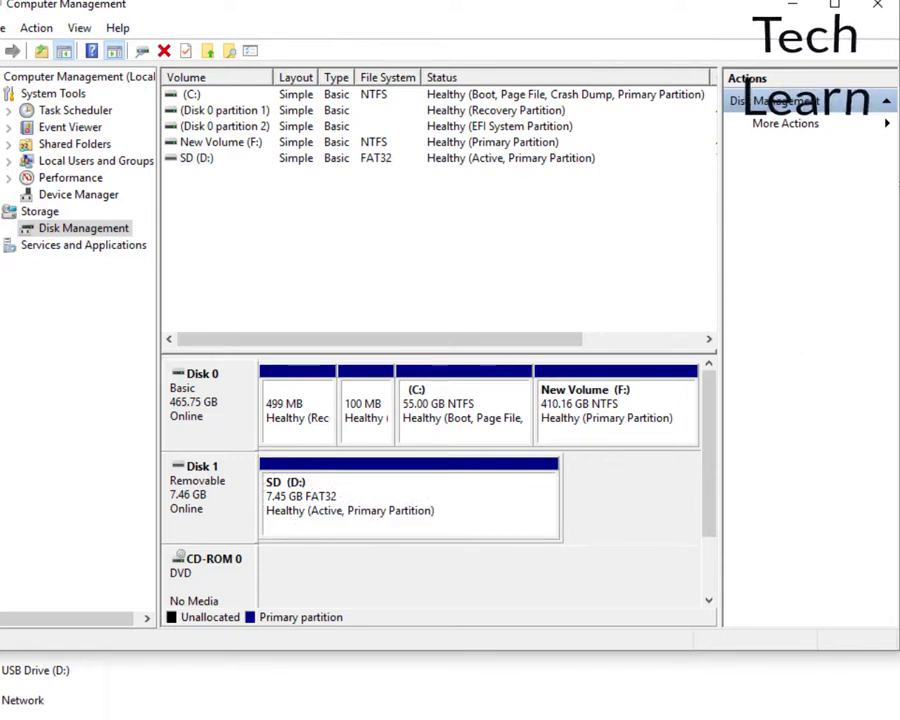
- Close Computer Management, refresh This PC, and select the new USB Drive (D:) tile
key(alt+F4)
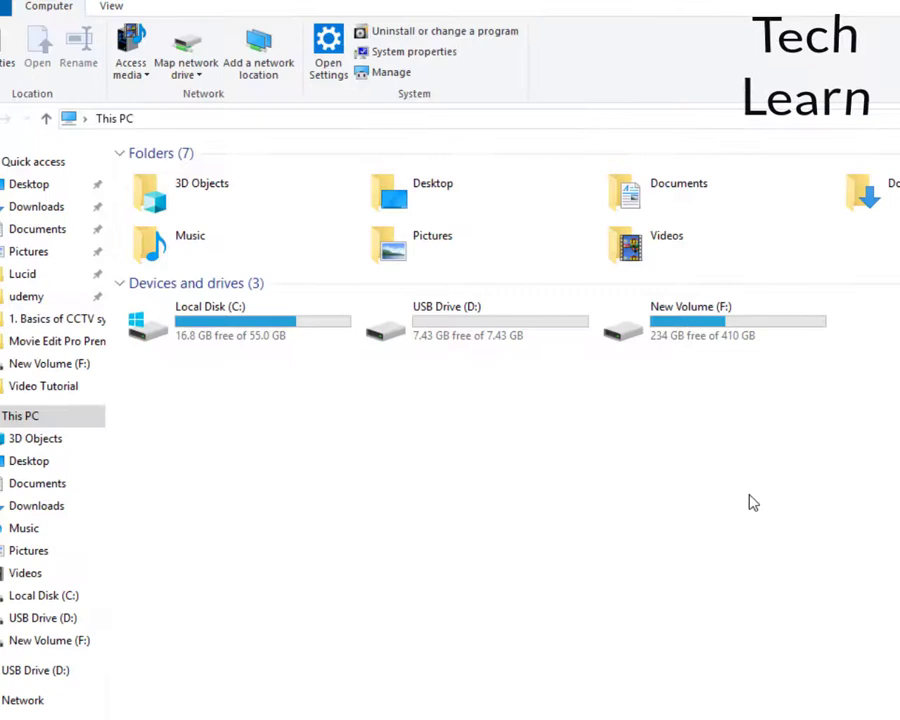
right_click(558, 418)
click(630, 506)
drag(421, 556, 446, 305)
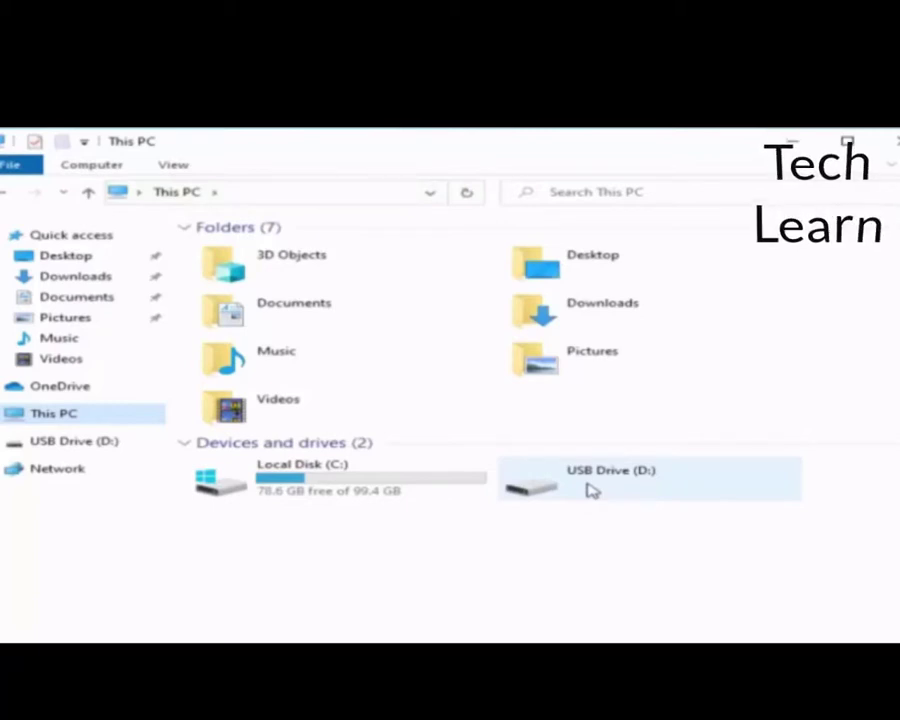
- Select and double-click USB Drive (D:) to try opening it
click(590, 489)
double_click(585, 482)
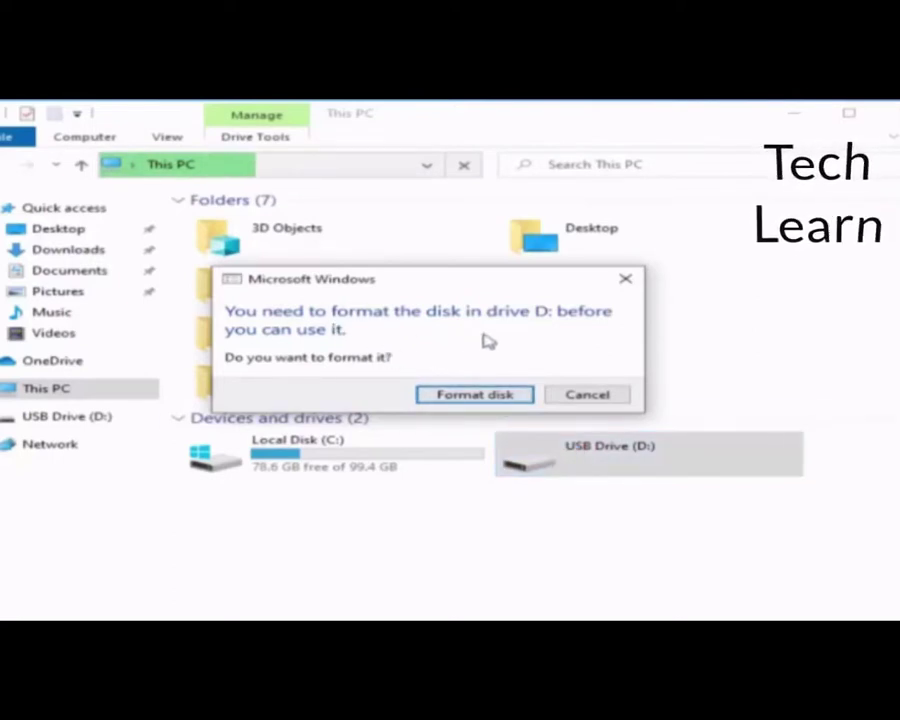
- Decline formatting drive D: and close the 'D:\ is not accessible' error
key(Escape)
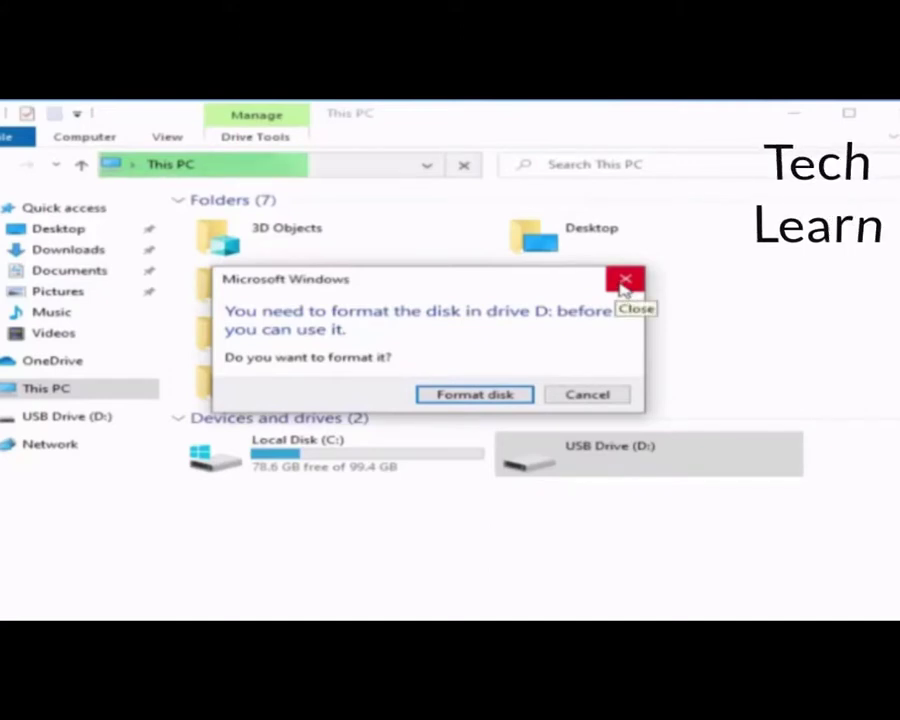
click(624, 284)
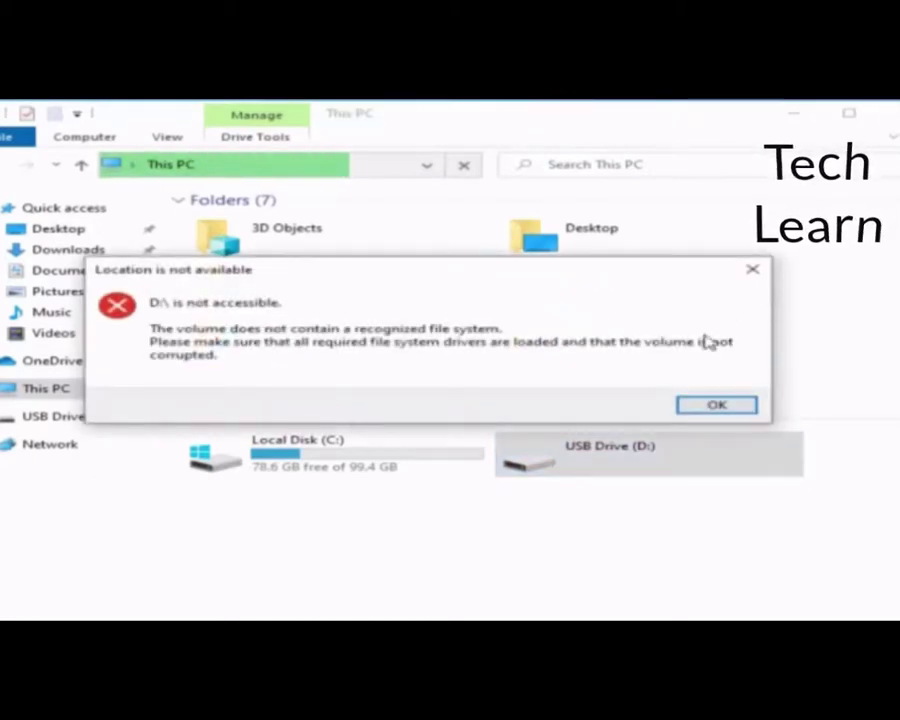
click(750, 276)
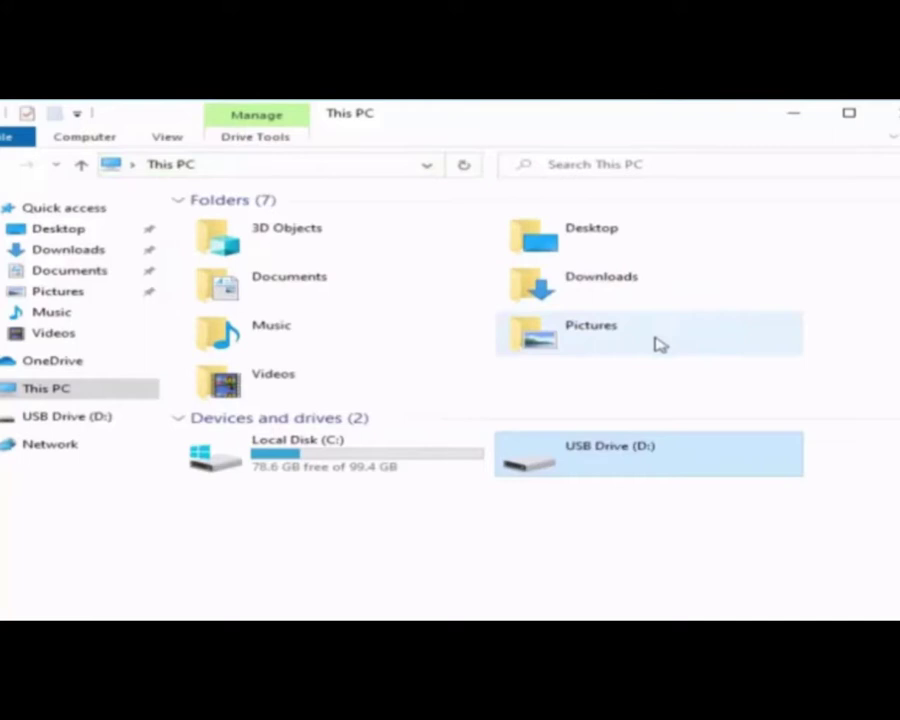
right_click(549, 463)
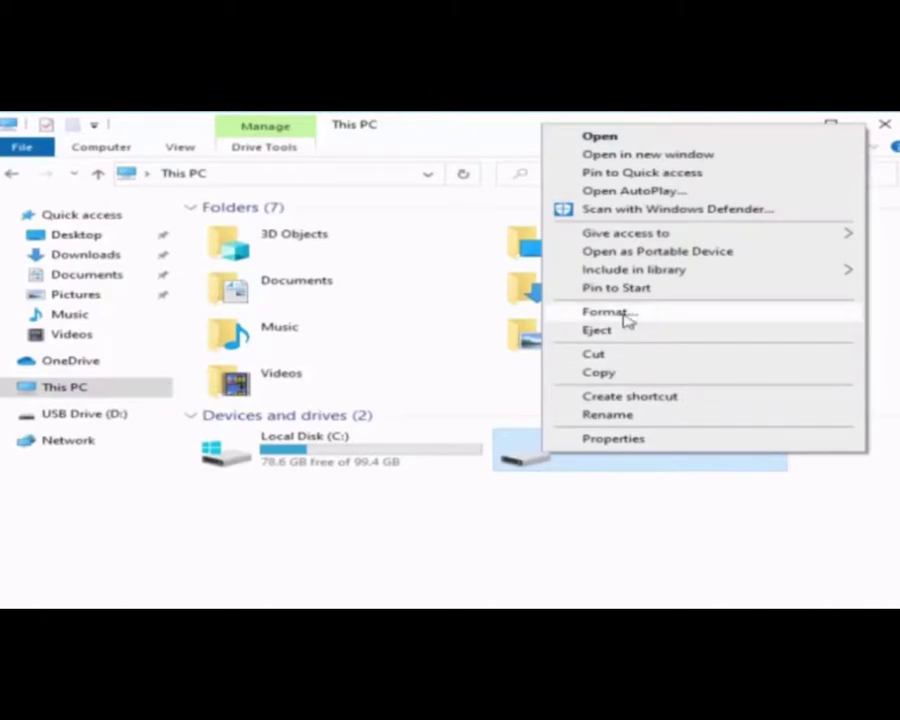
click(620, 314)
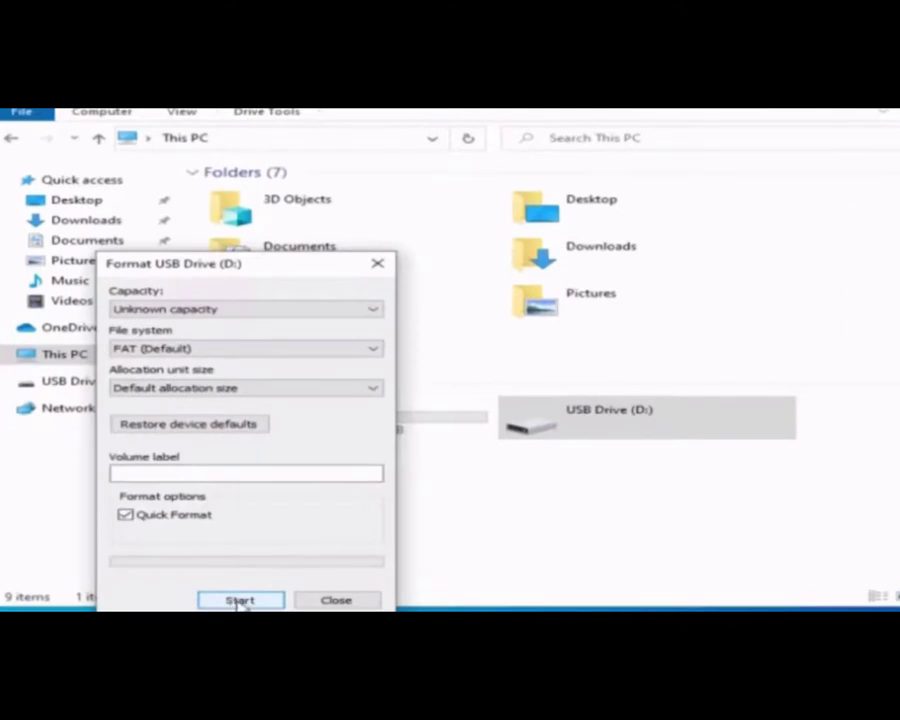
click(240, 601)
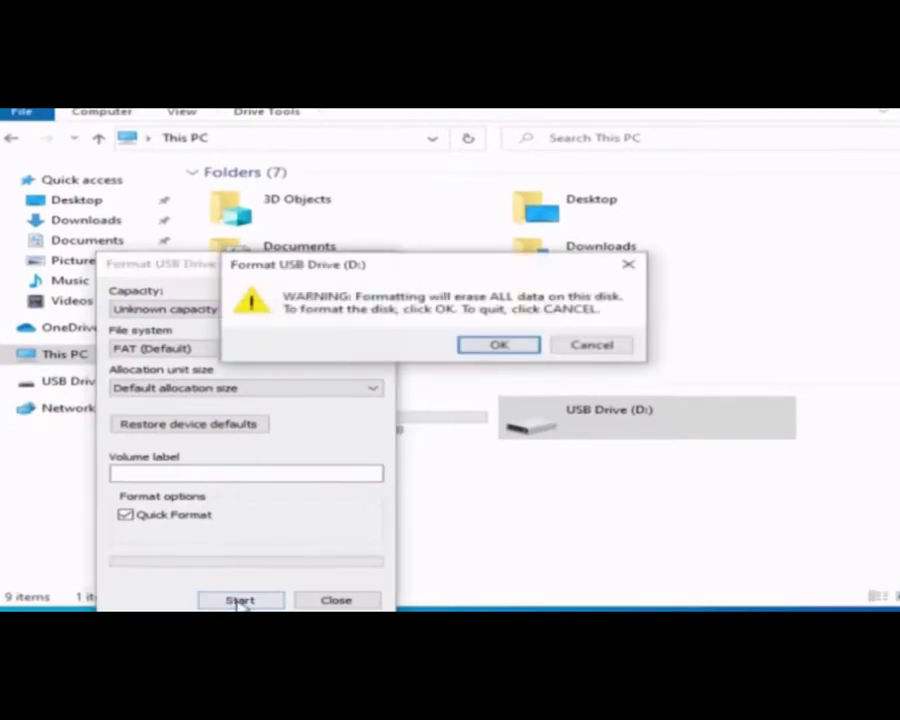
click(497, 346)
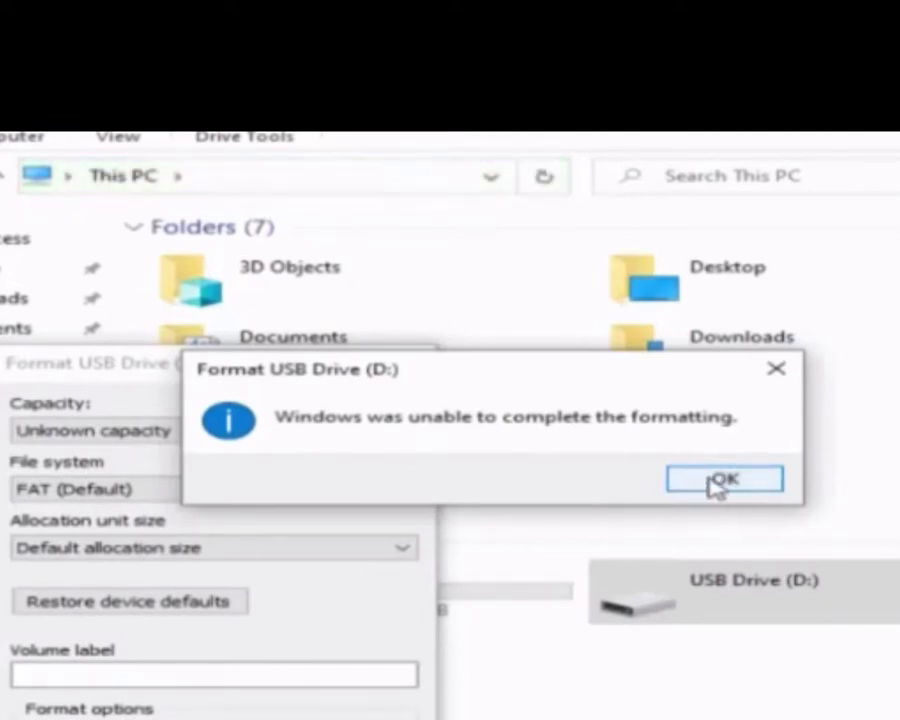
click(716, 481)
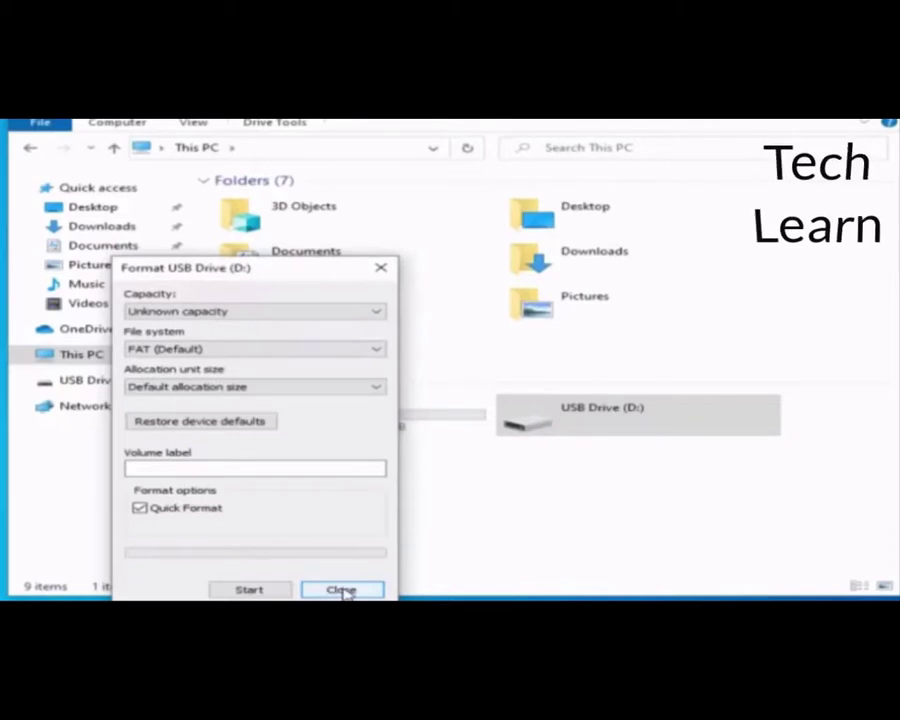
click(342, 590)
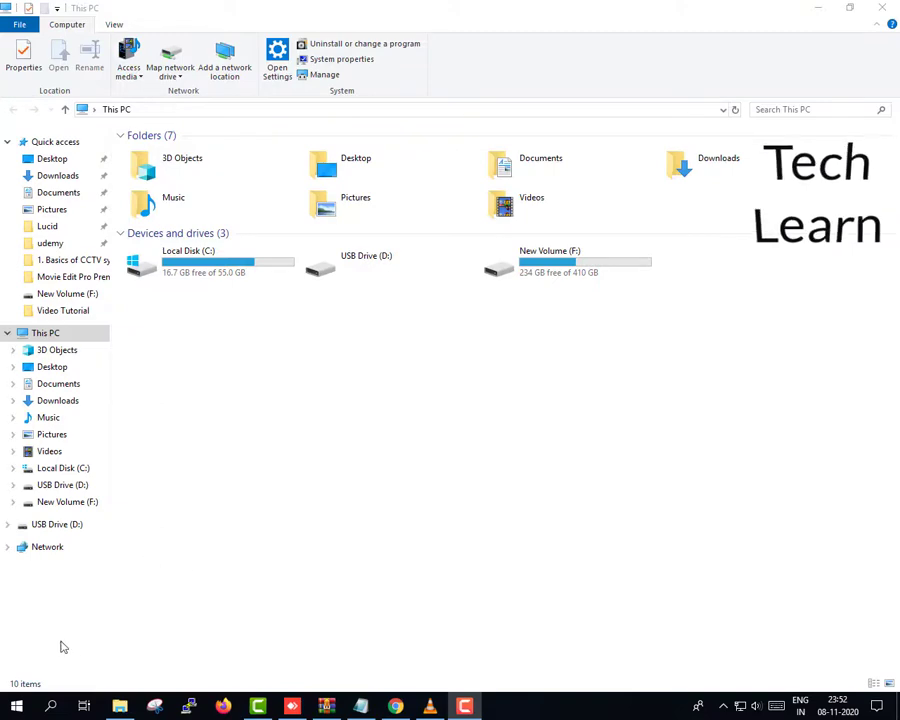
- Launch Computer Management as administrator from Start's Windows Administrative Tools
click(16, 706)
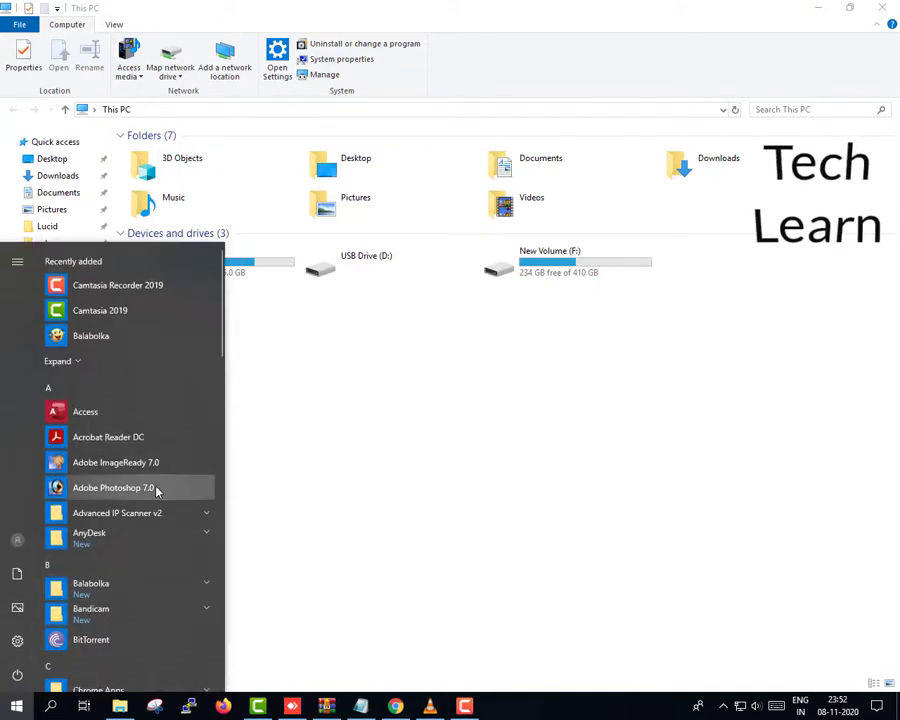
scroll(157, 486, down, 6)
scroll(157, 491, down, 10)
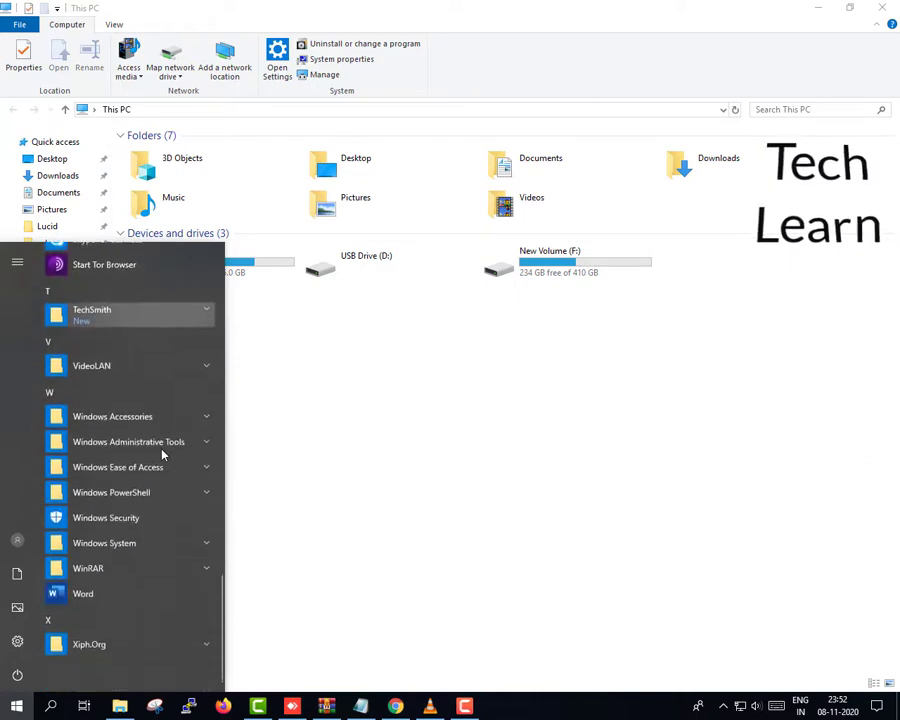
click(163, 441)
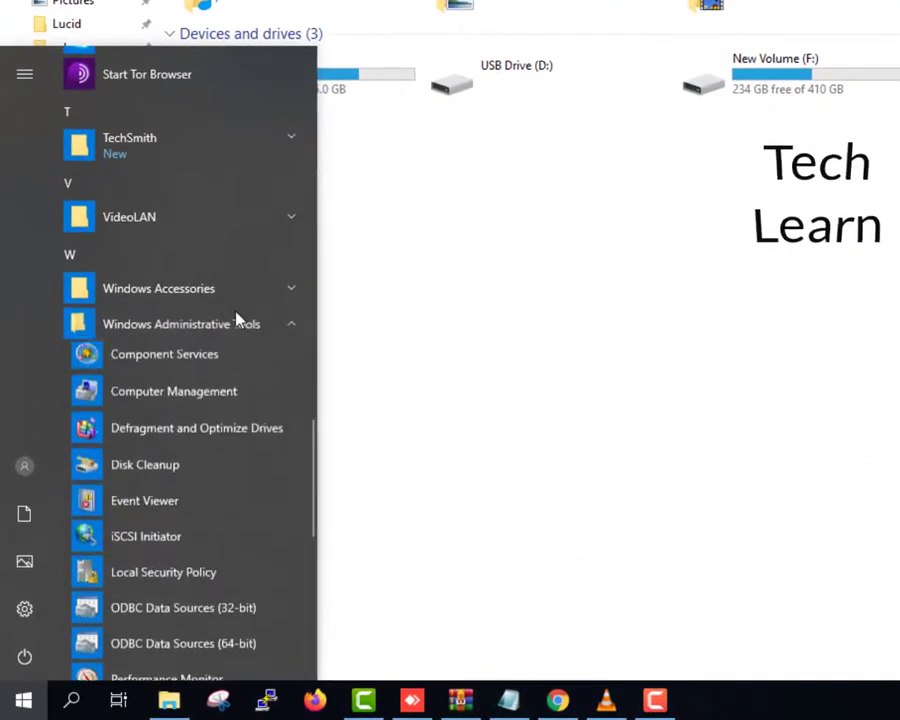
right_click(238, 396)
mouse_move(368, 451)
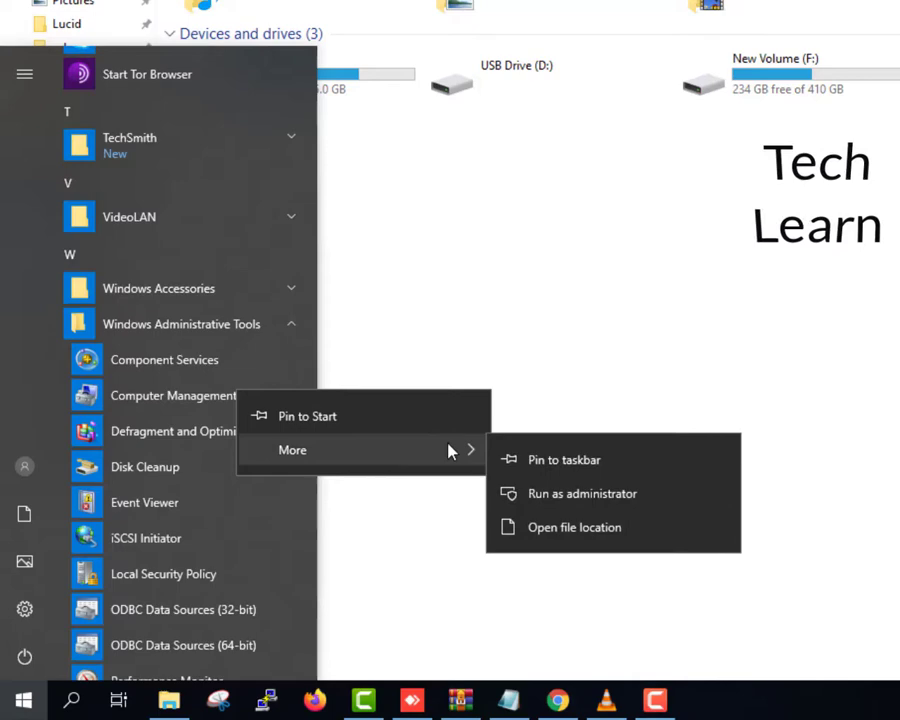
click(553, 501)
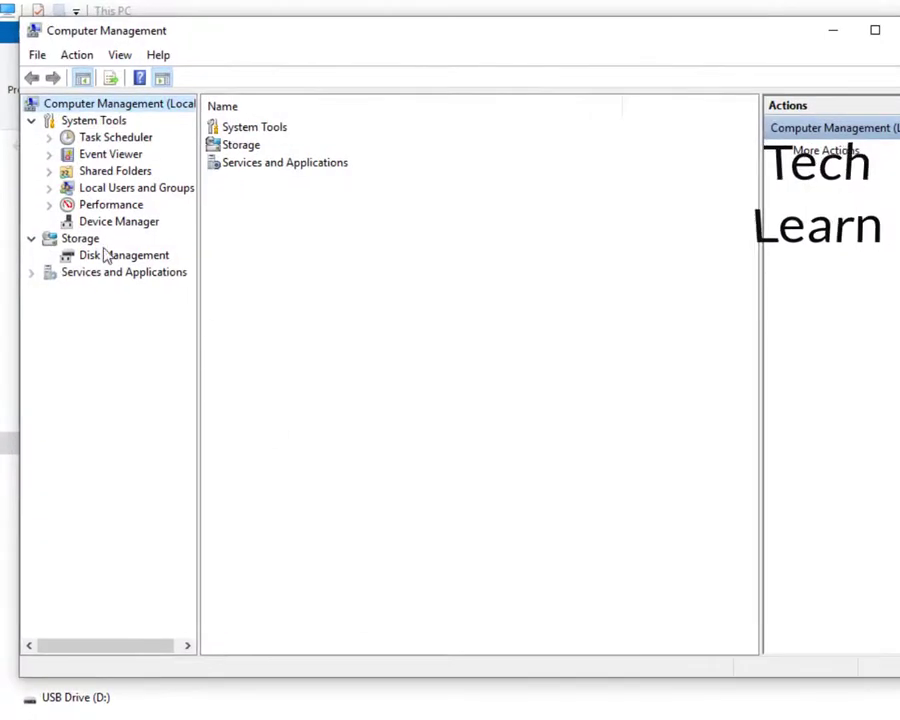
- Select Disk Management under Storage to view Disk 1's 7.45 GB unallocated space
click(126, 256)
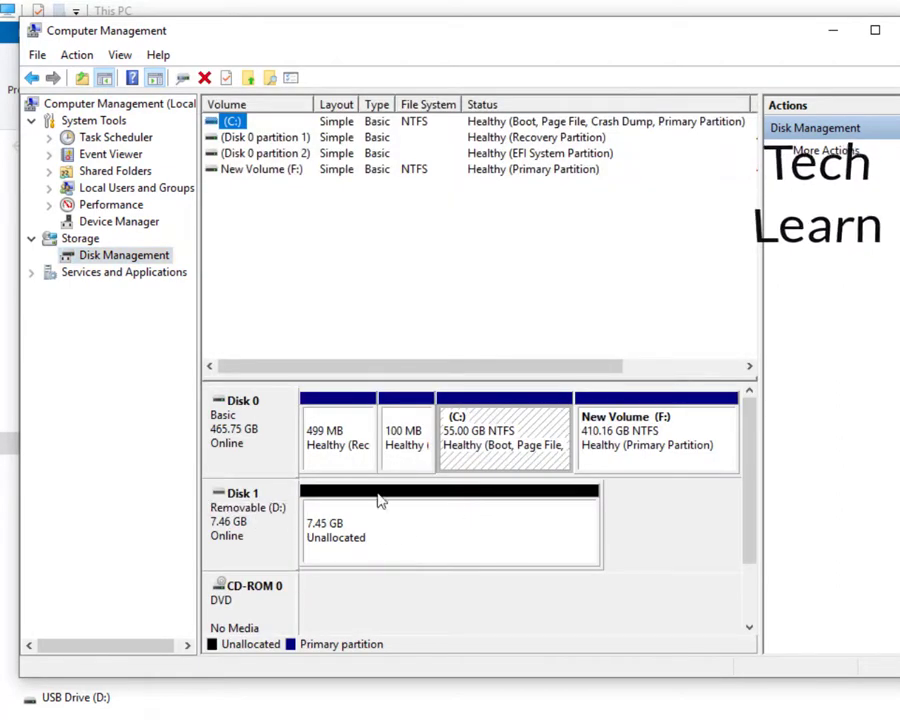
- Start a New Simple Volume on unallocated Disk 1, keeping full size and drive letter E
right_click(440, 525)
click(533, 540)
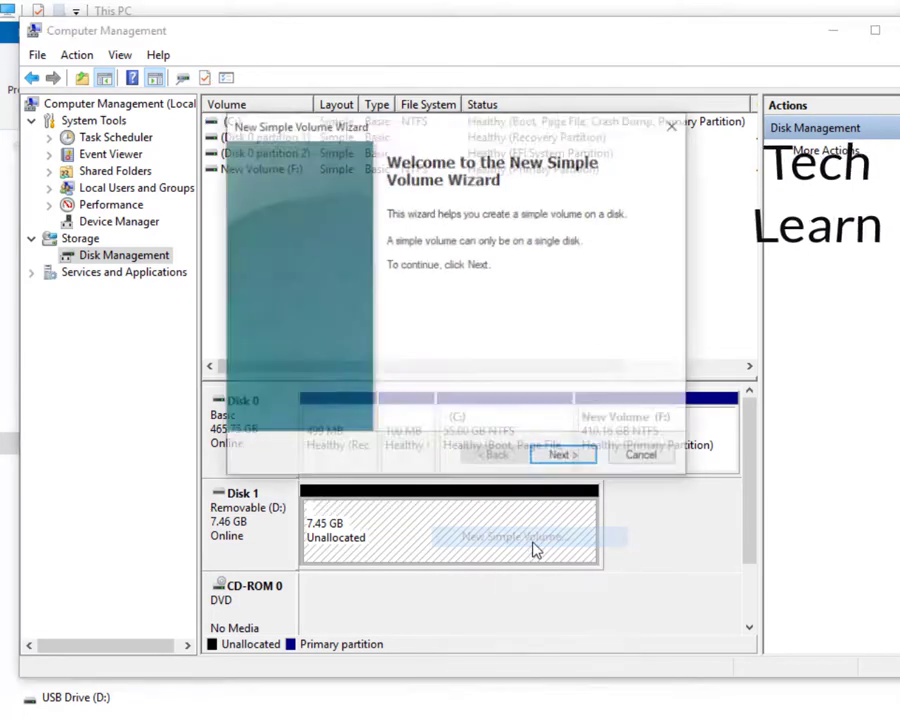
click(564, 457)
click(564, 457)
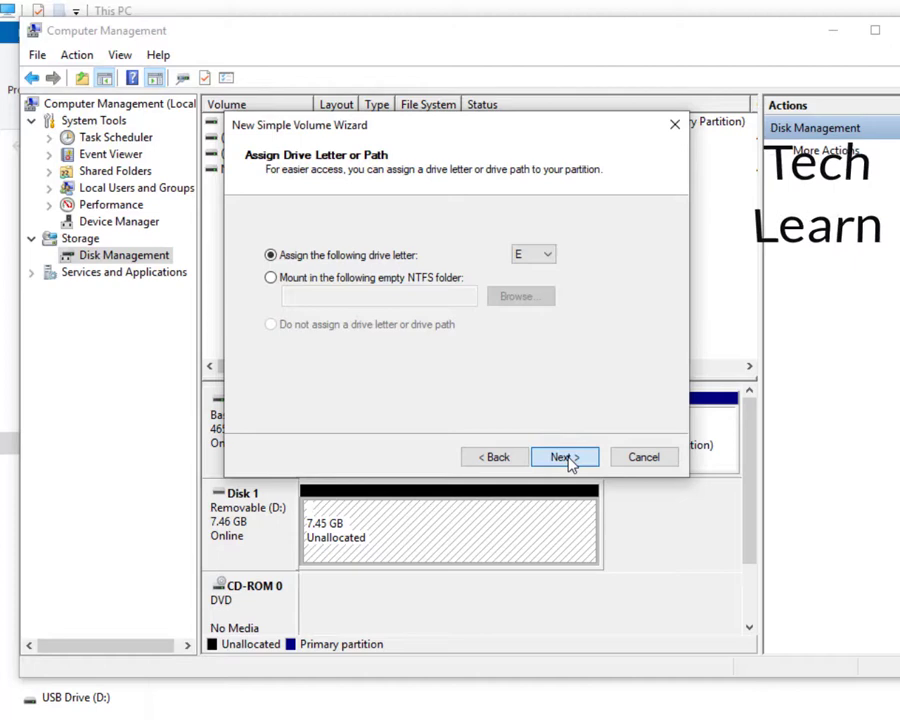
click(566, 458)
- Format the volume as NTFS labelled 'devil', finish the wizard, and close Computer Management
drag(488, 345, 410, 365)
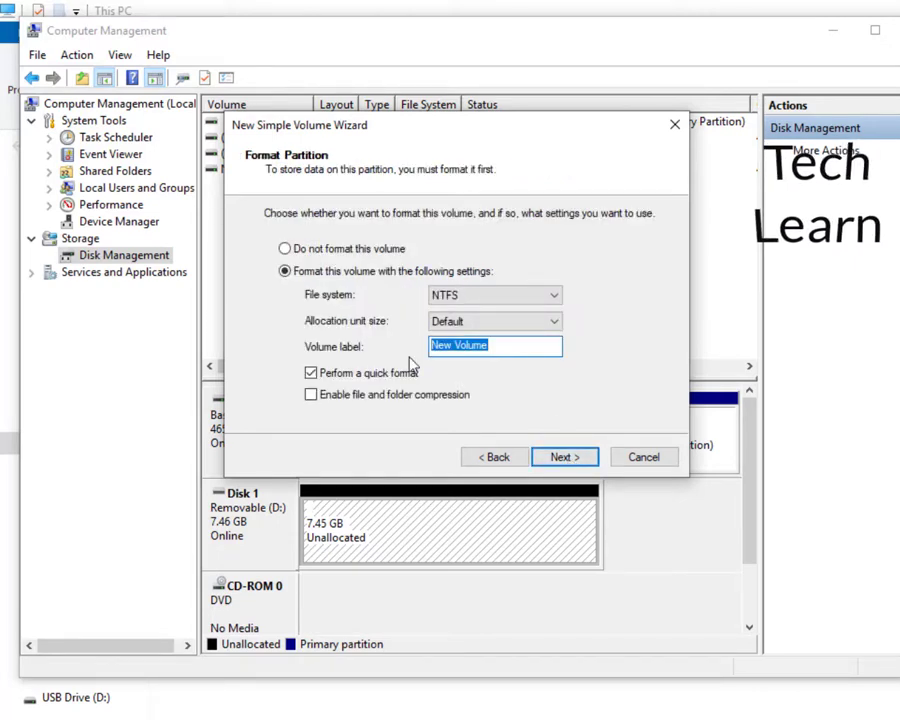
text(devil)
click(578, 459)
click(580, 458)
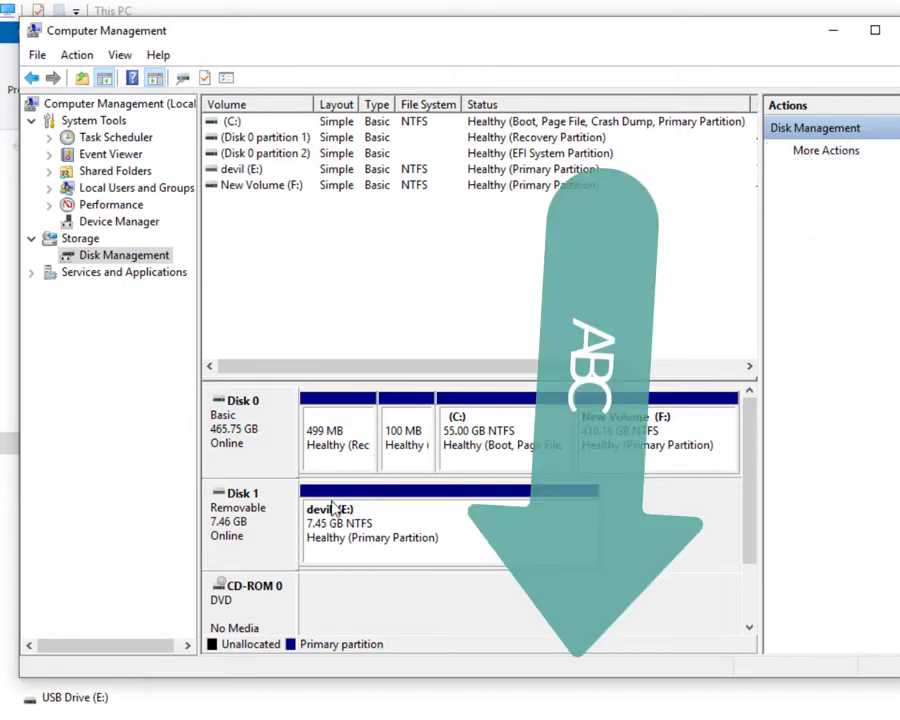
key(alt+F4)
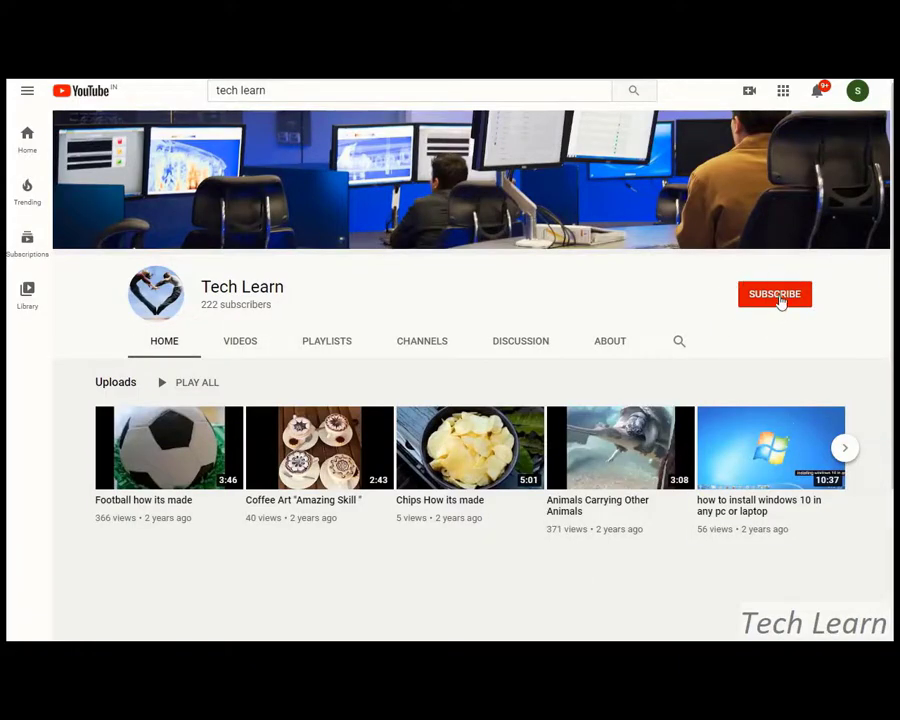
- Subscribe to Tech Learn and set its notification bell to All
click(779, 297)
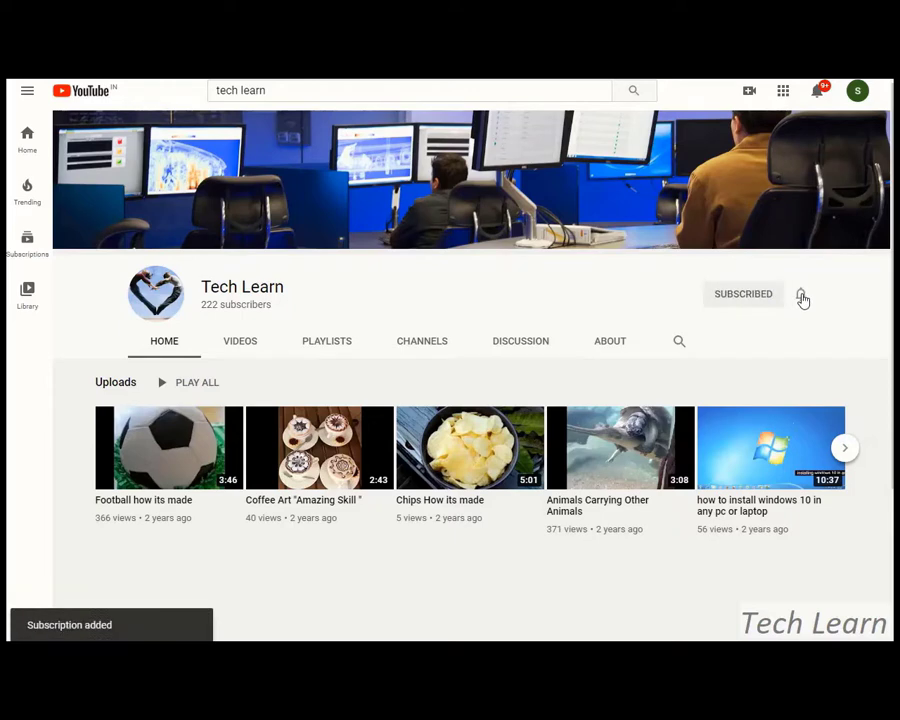
click(801, 296)
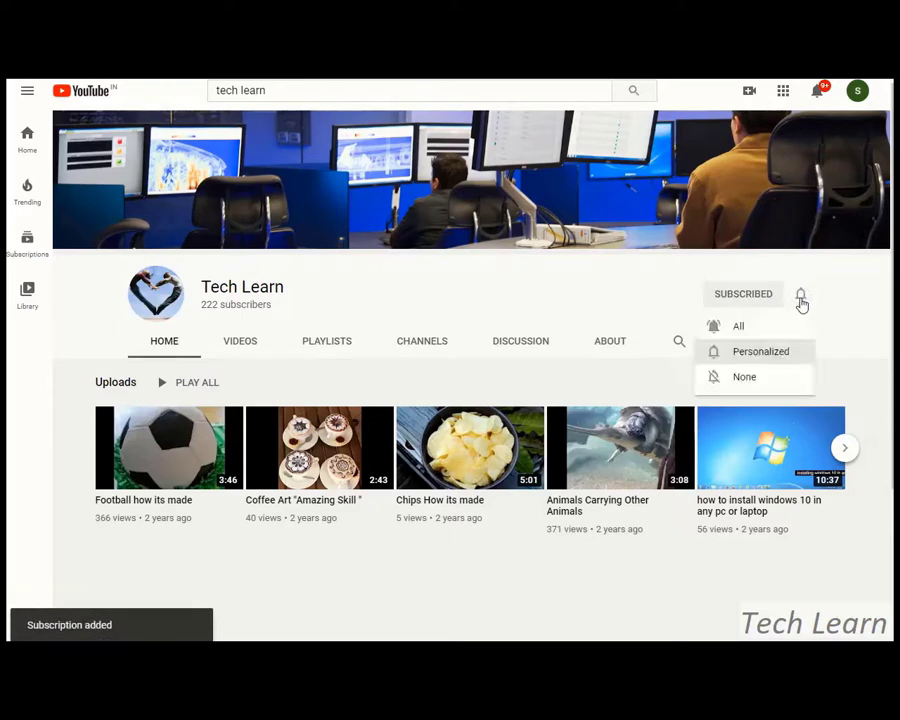
click(768, 333)
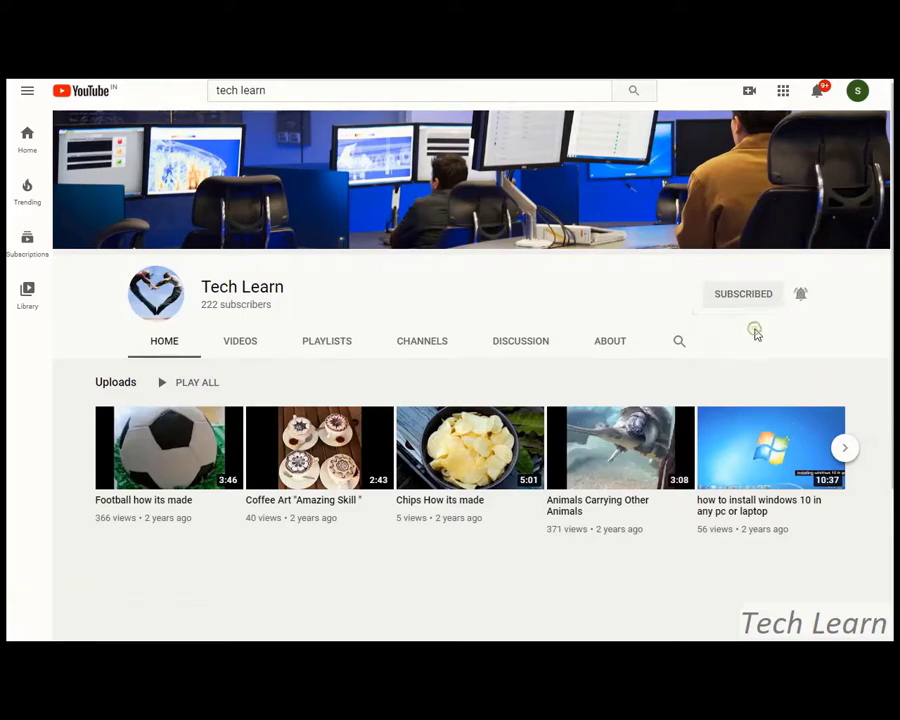